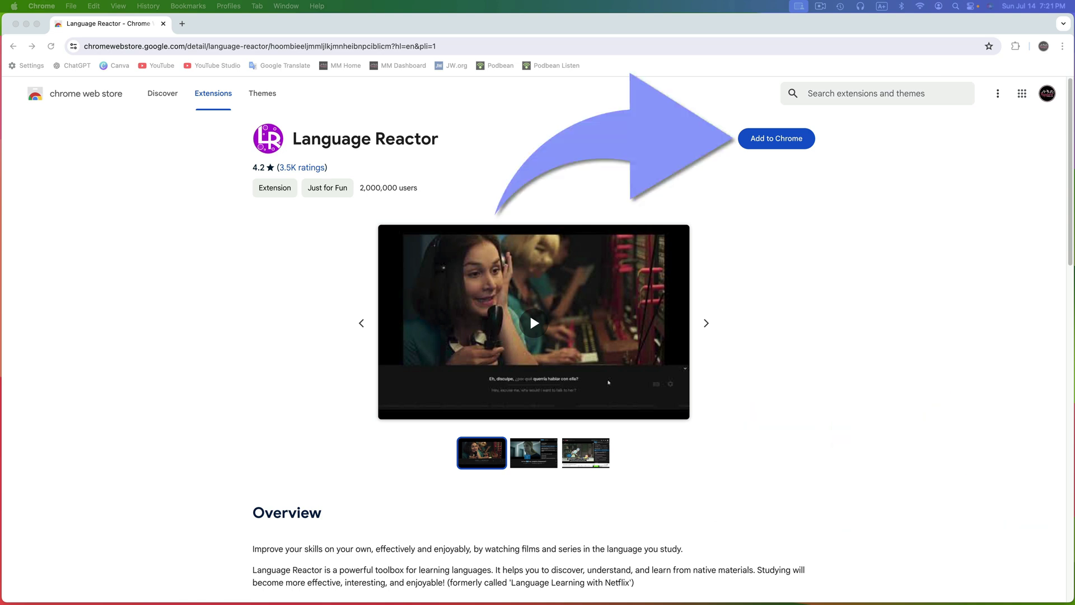
# - Add the Language Reactor extension to Chrome from the Web Store
pyautogui.click(797, 140)
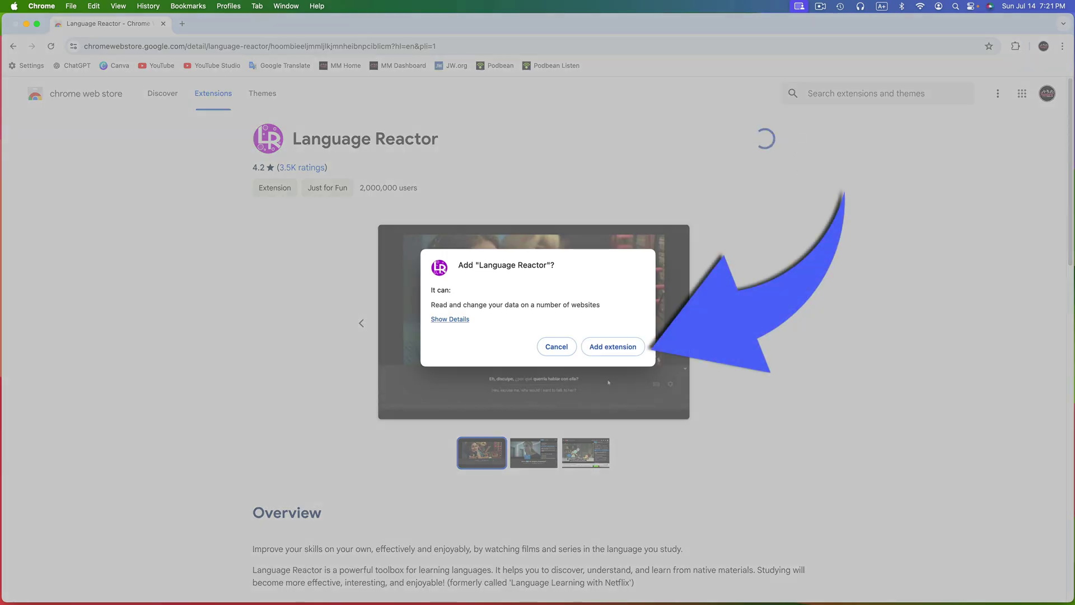
pyautogui.click(628, 347)
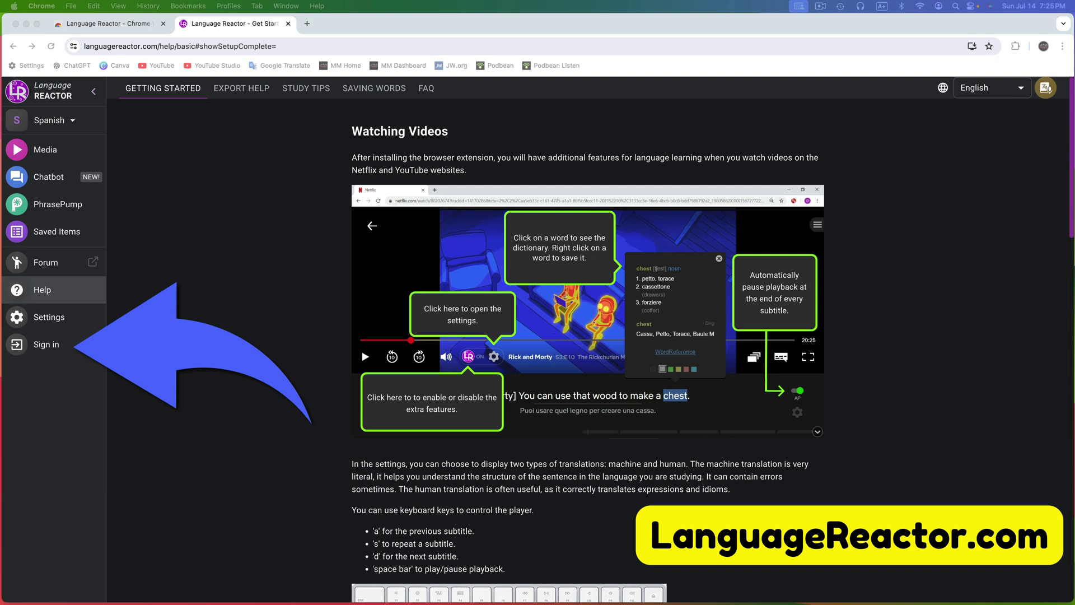
# - Sign in and switch the study language from Spanish to Chinese (Simplified), keeping English translations
pyautogui.click(46, 345)
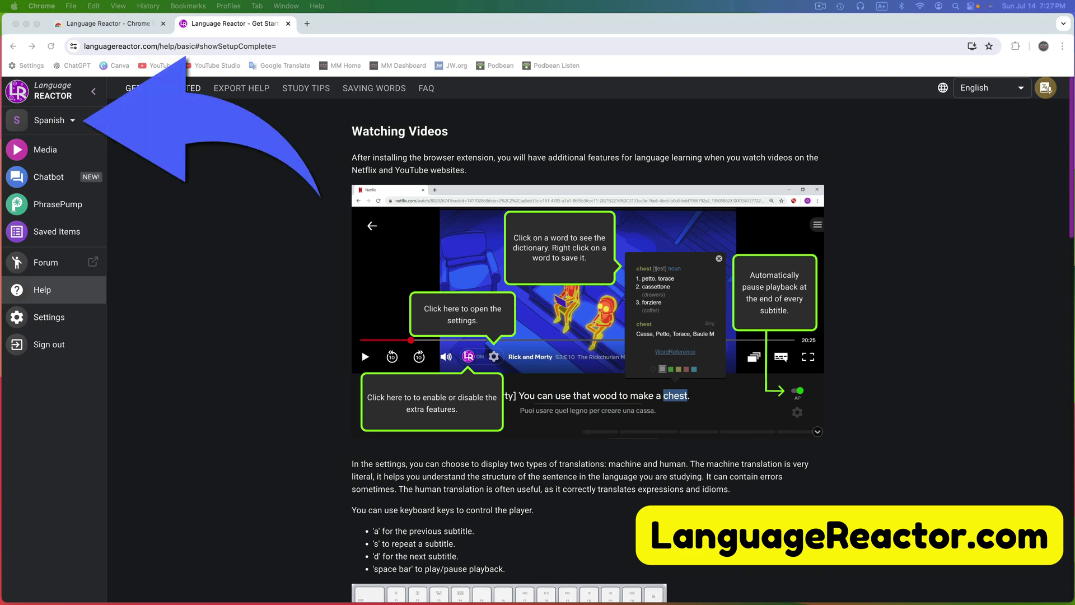
pyautogui.click(46, 121)
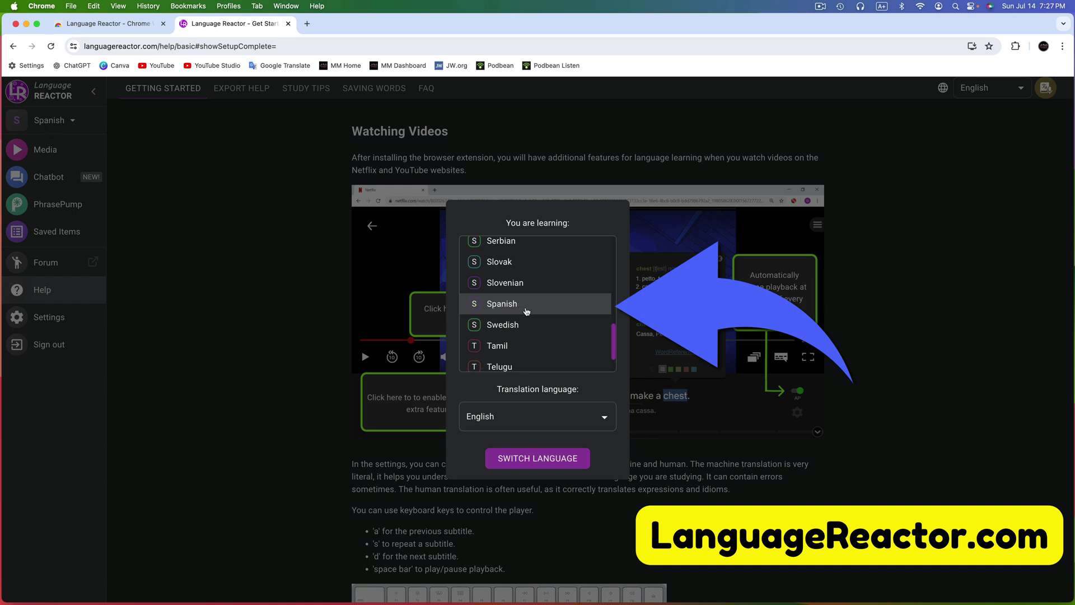
pyautogui.scroll(15, 527, 311)
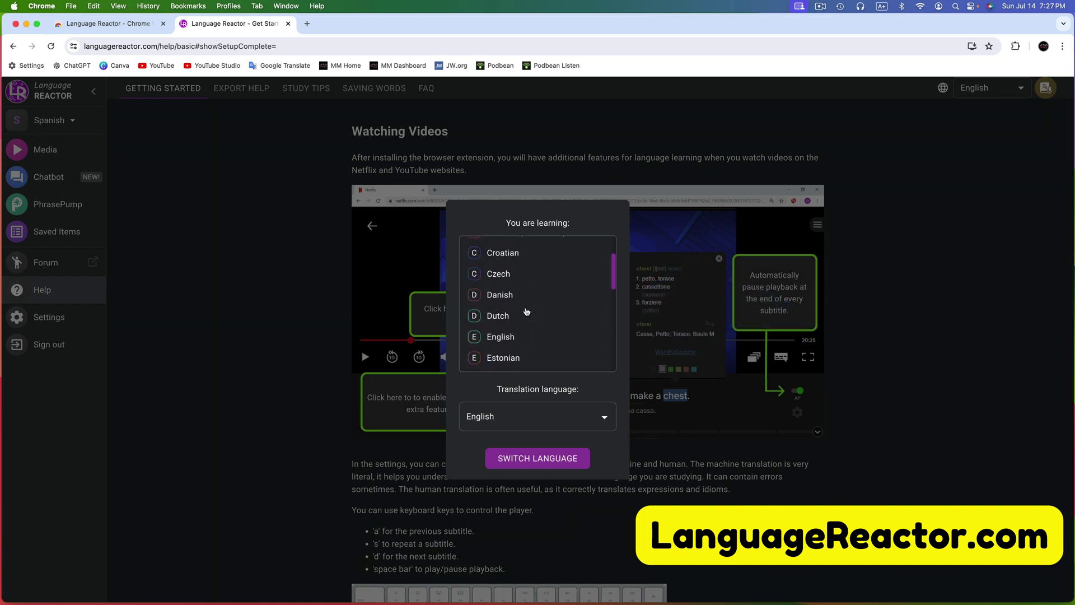
pyautogui.scroll(5, 495, 294)
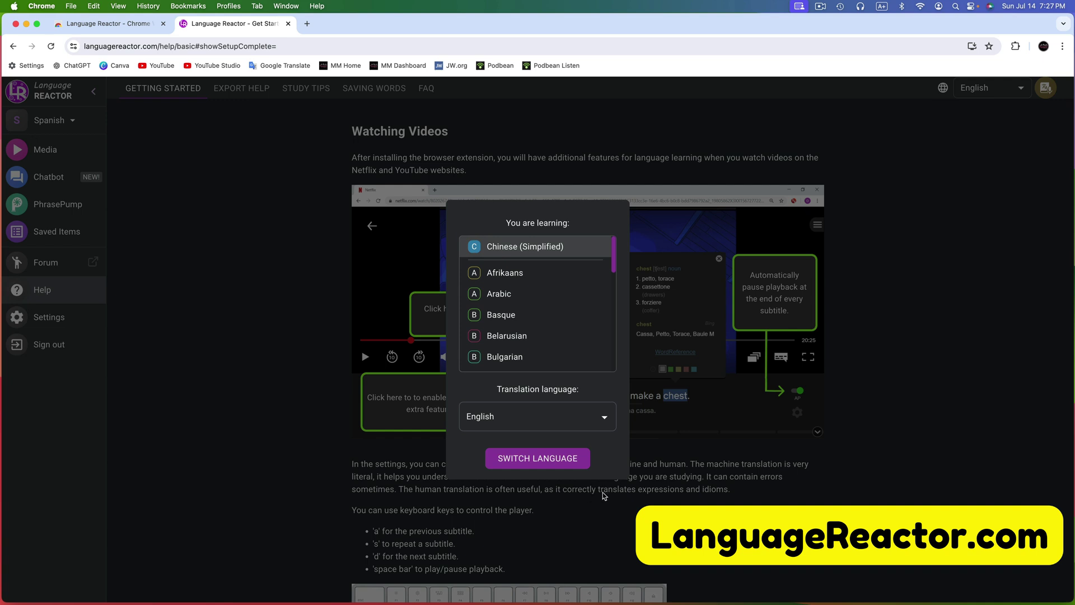
pyautogui.click(540, 463)
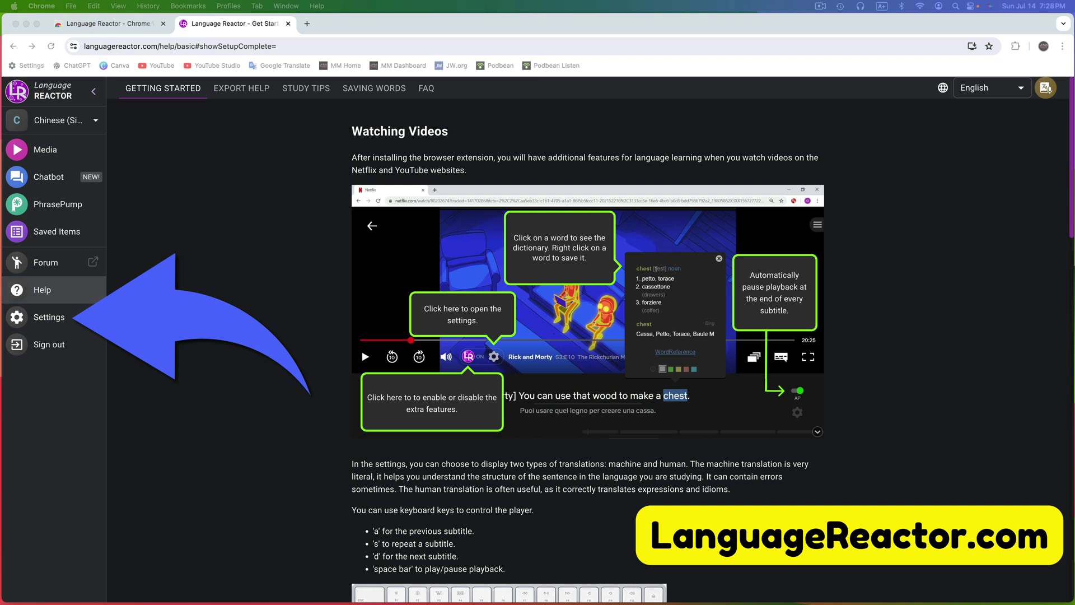
# - In Settings, keep transliterations 'With original form', subtitle hiding Disabled, and visibility 'Always show'
pyautogui.click(46, 319)
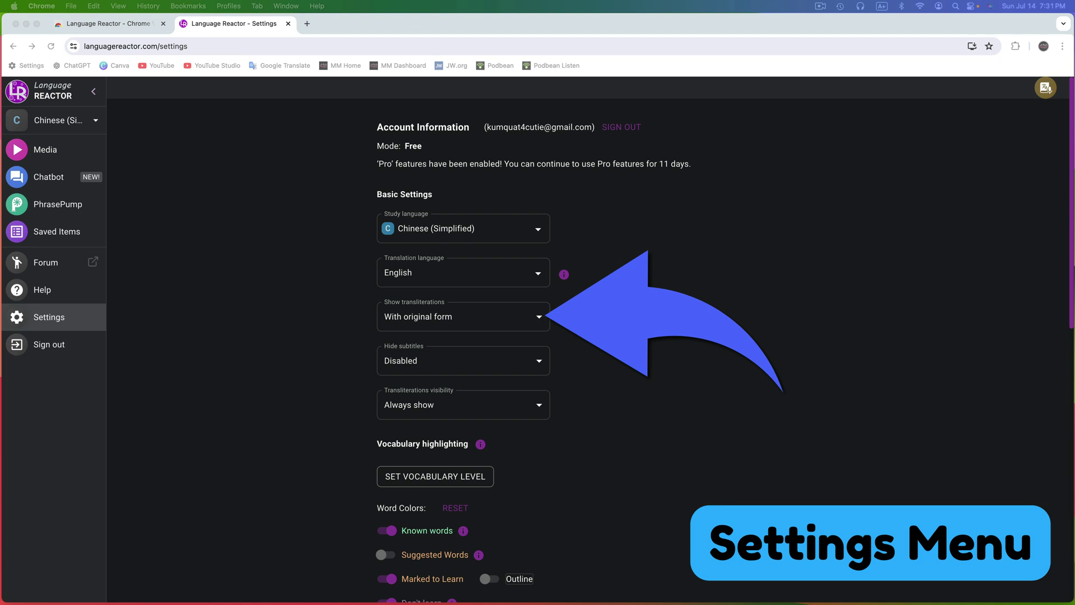
pyautogui.click(464, 316)
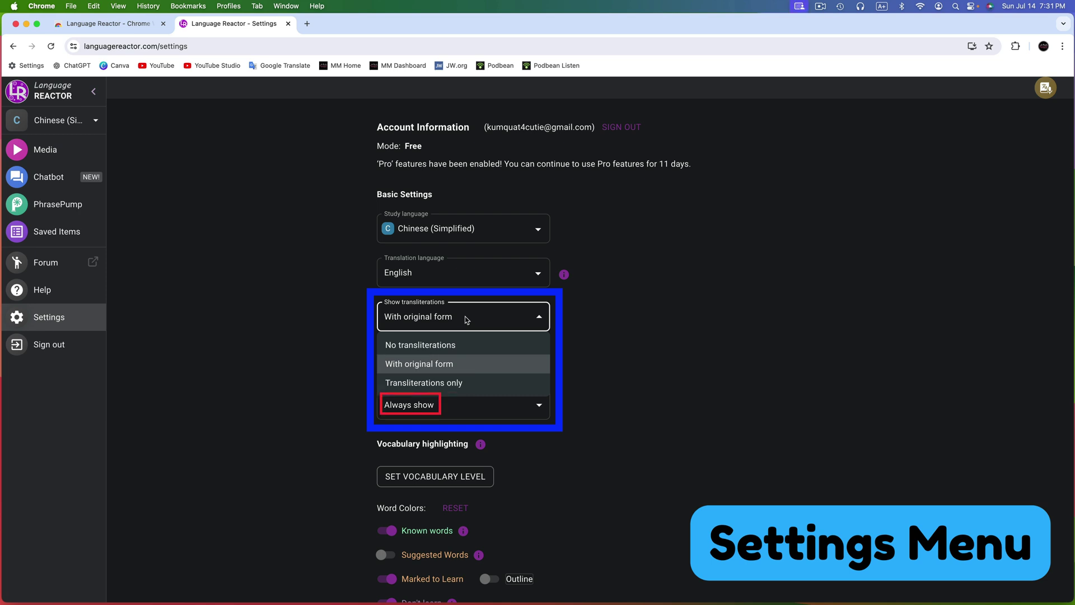
pyautogui.click(583, 323)
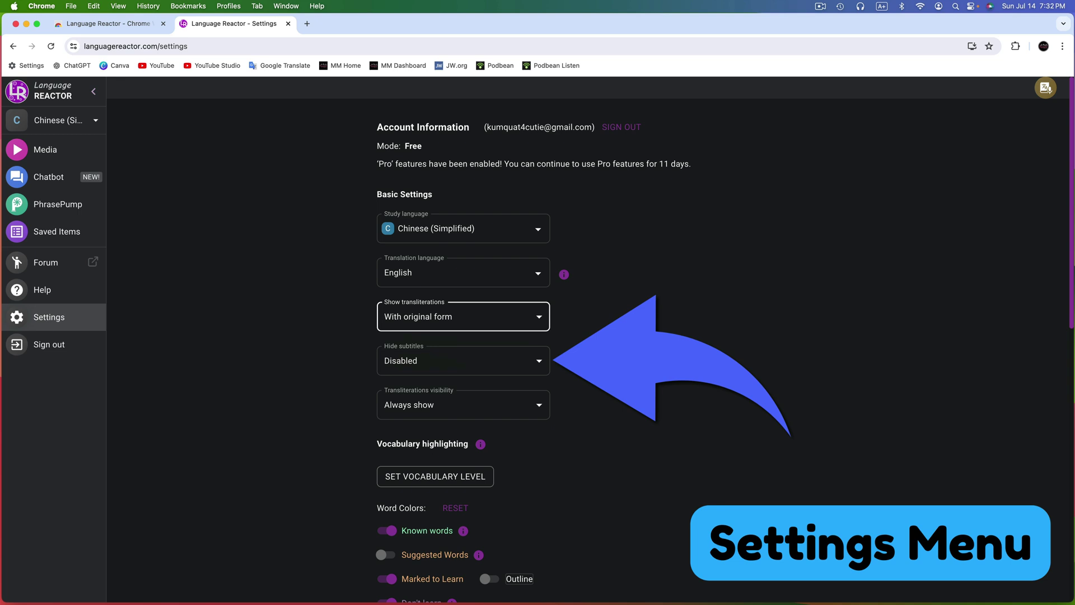
pyautogui.click(492, 366)
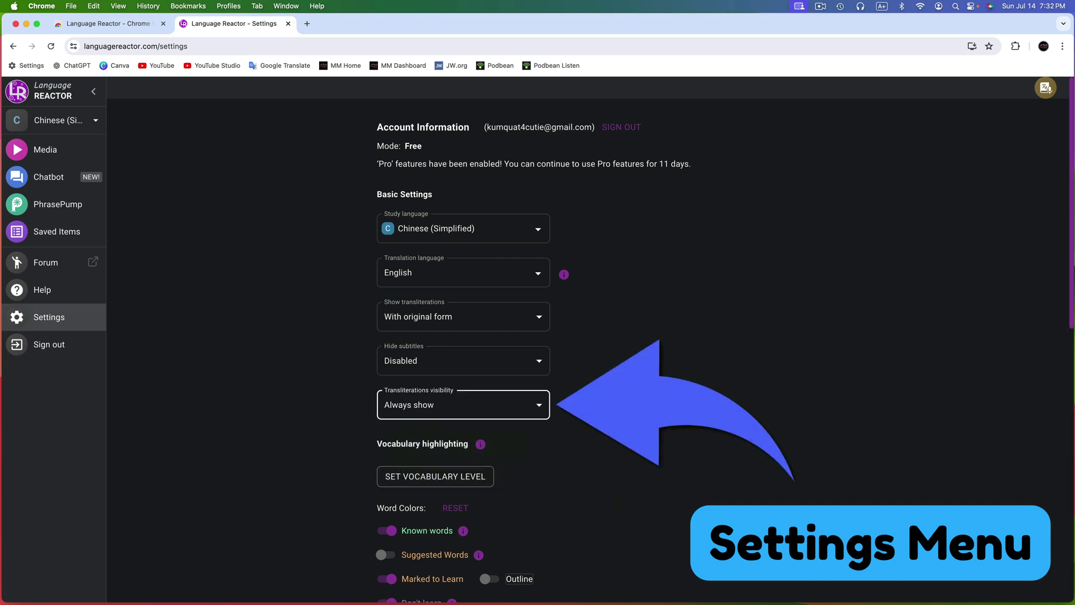
pyautogui.click(494, 407)
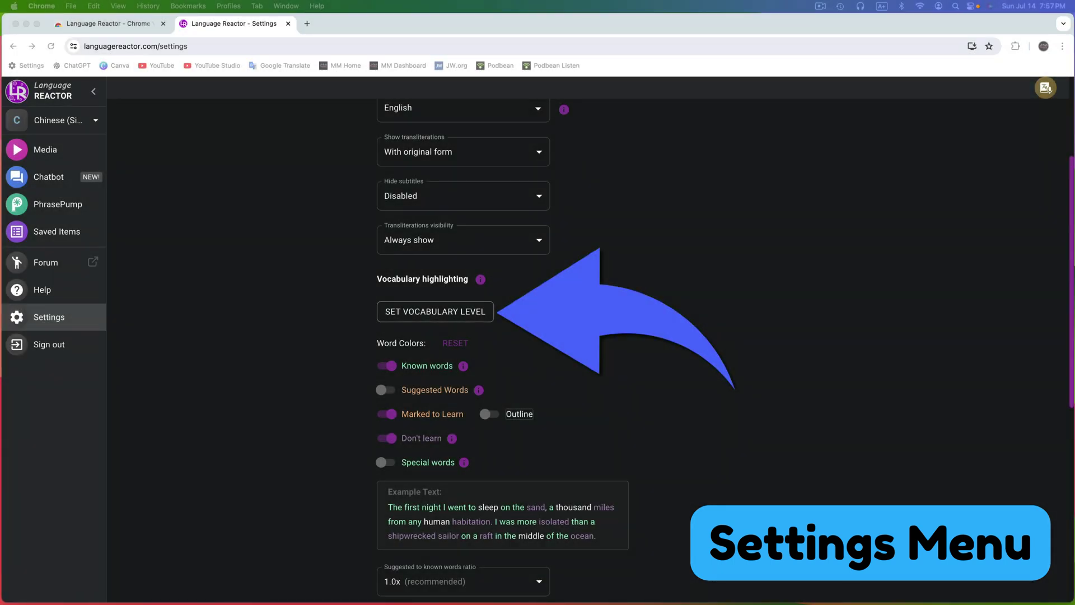
# - Open Set Vocabulary Level for Chinese (Simplified) under Vocabulary highlighting
pyautogui.click(477, 315)
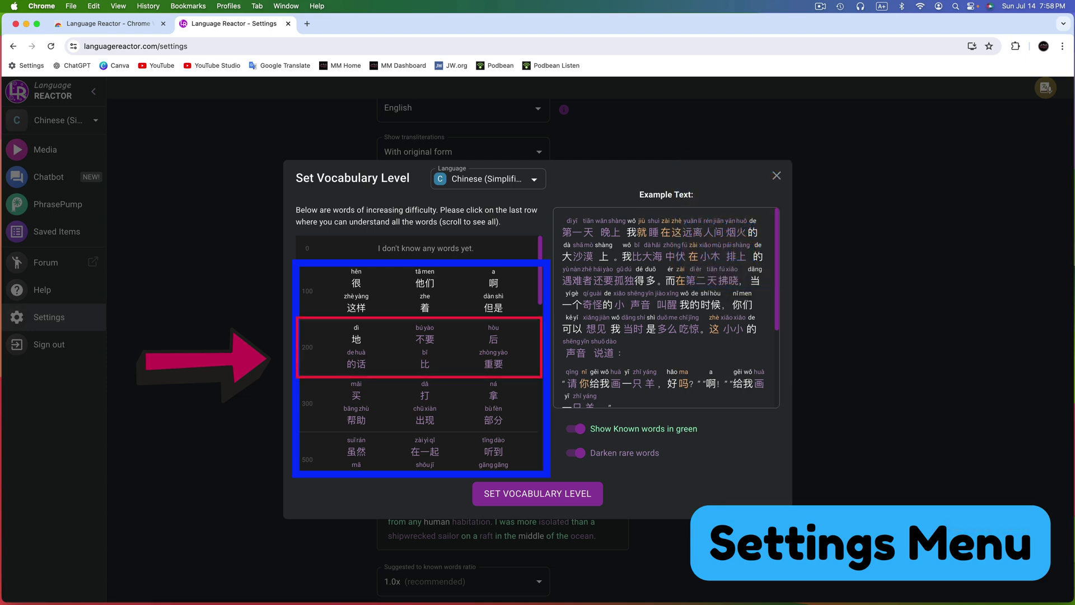
# - Set the Chinese vocabulary level at the 200-word row
pyautogui.click(442, 365)
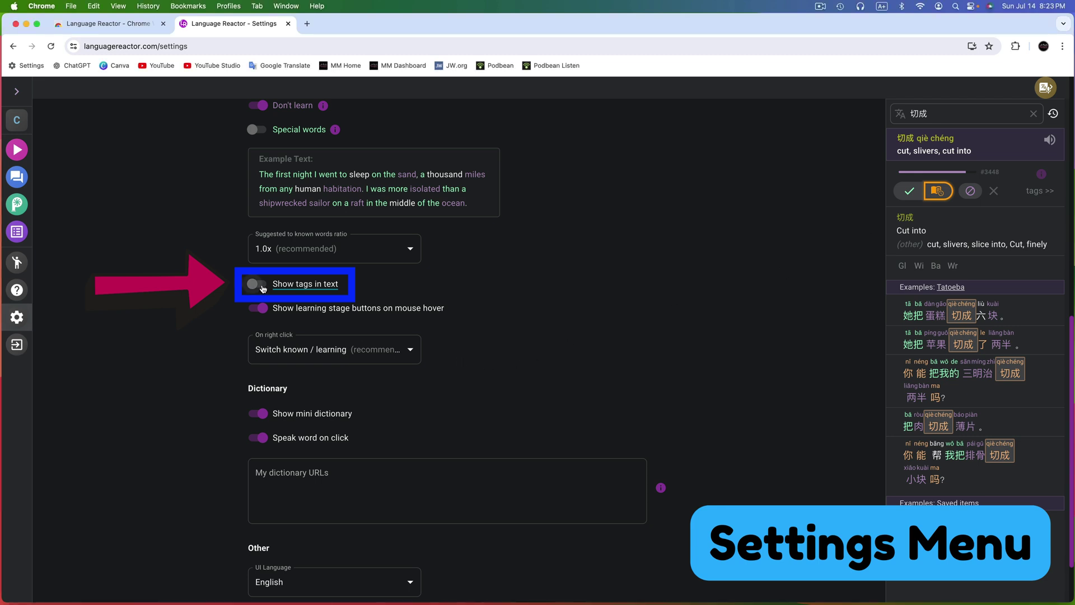
# - Turn on Show tags in text and go to the Media page's Chinese colander video
pyautogui.click(259, 284)
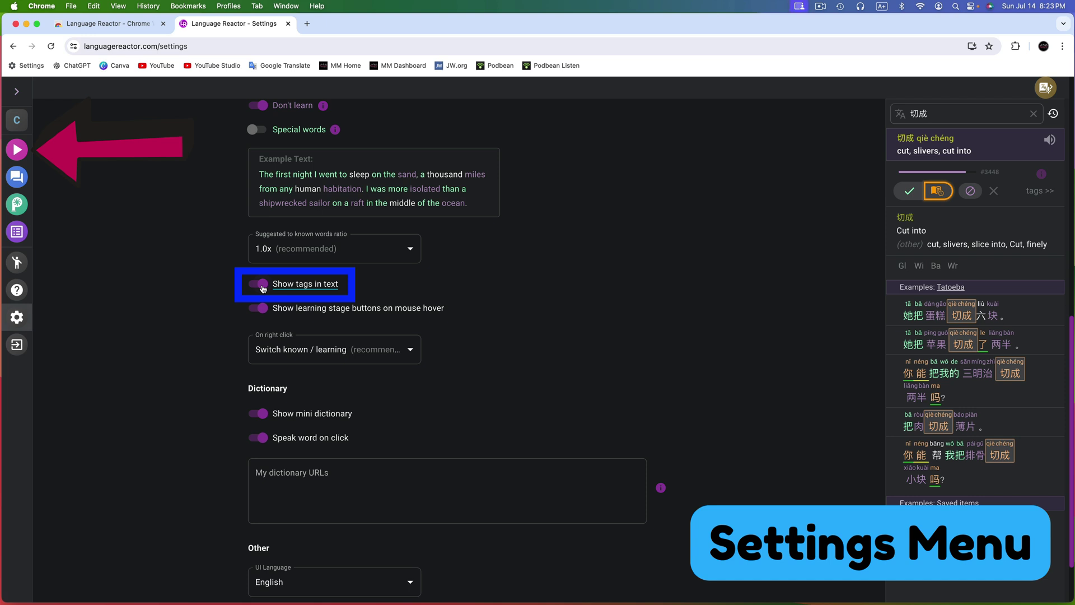
pyautogui.click(17, 150)
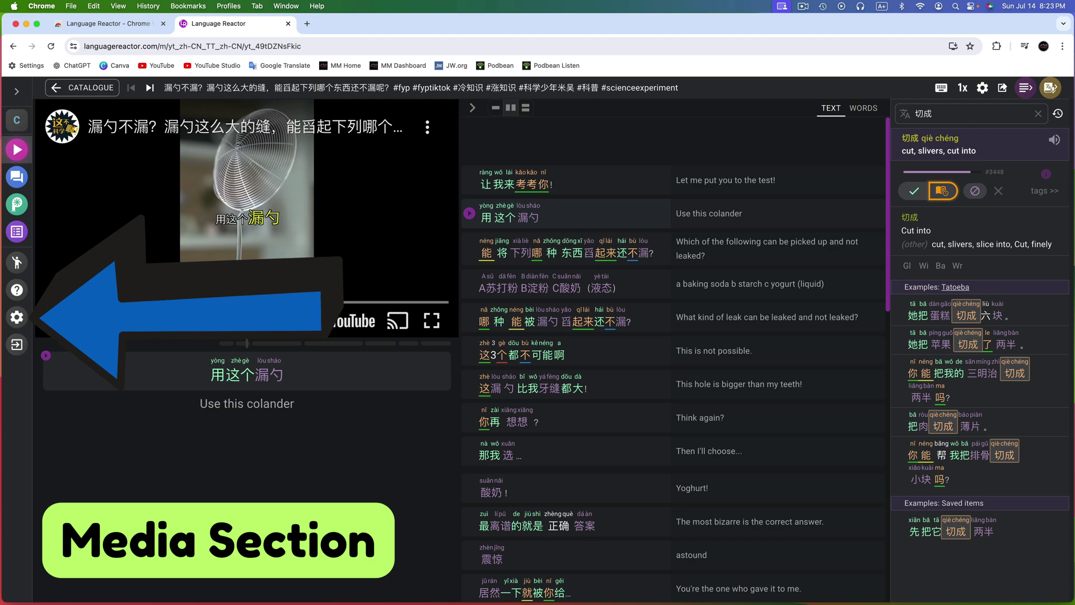
# - Return to the Settings page from the media player
pyautogui.click(17, 317)
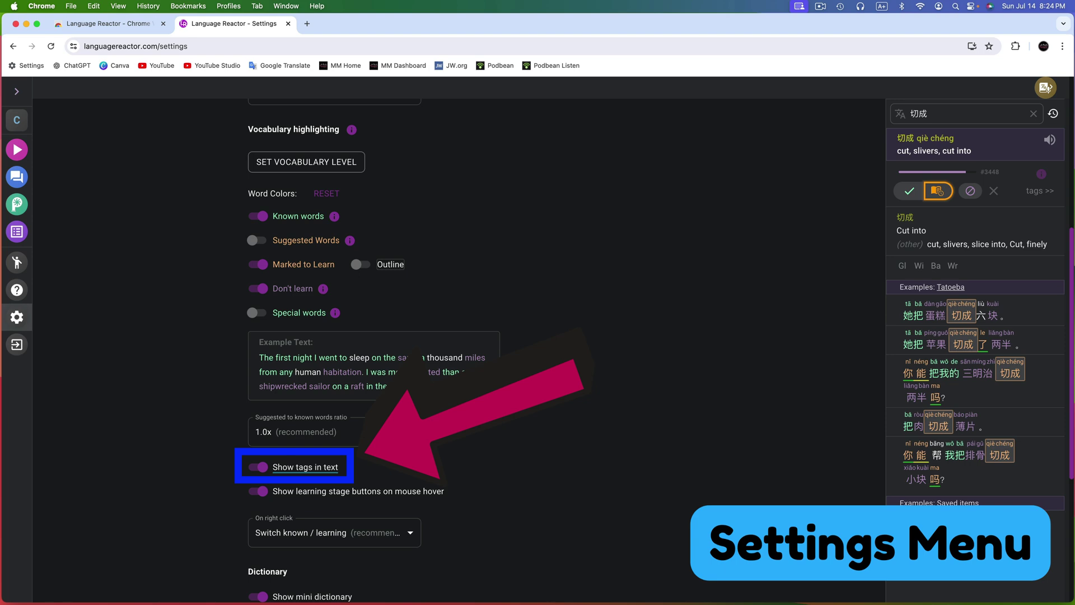
# - Switch the Show tags in text setting off
pyautogui.click(253, 470)
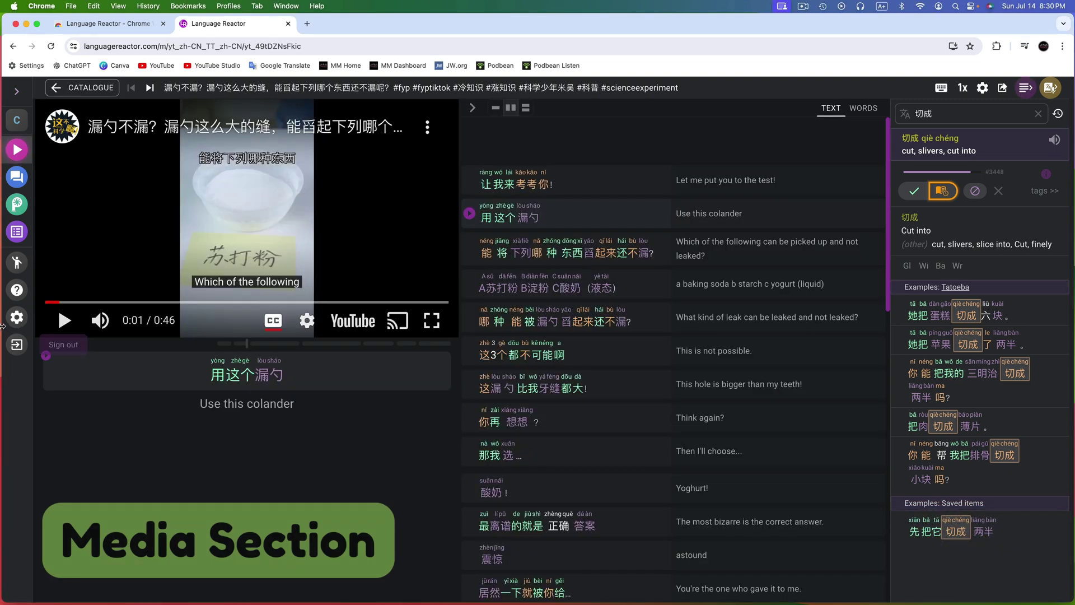
# - Reveal a subtitle word's learning-stage buttons, then return to the Settings page
pyautogui.moveTo(522, 185)
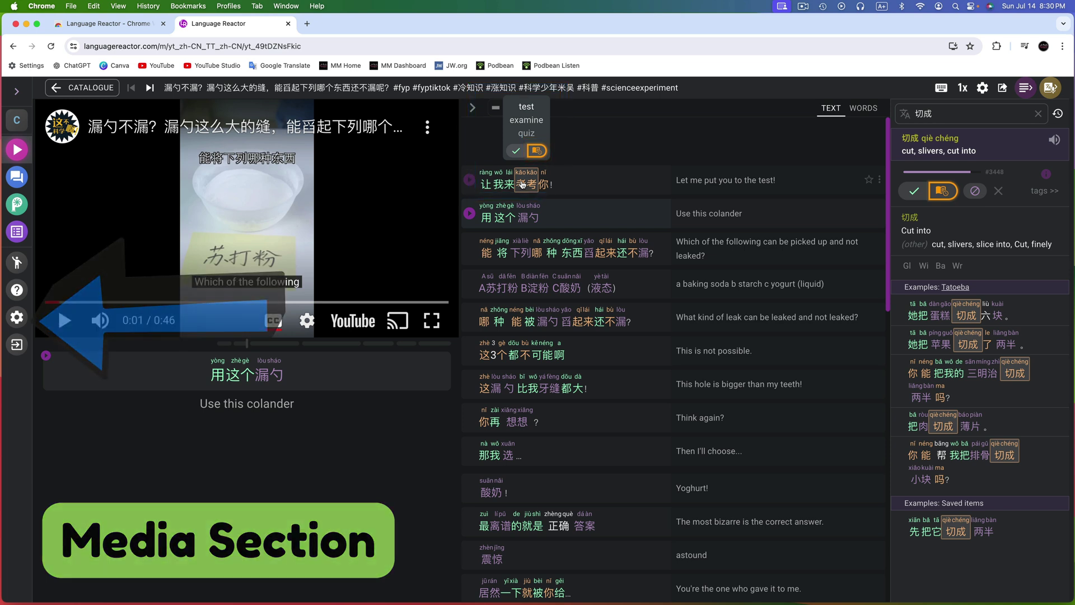
pyautogui.click(15, 319)
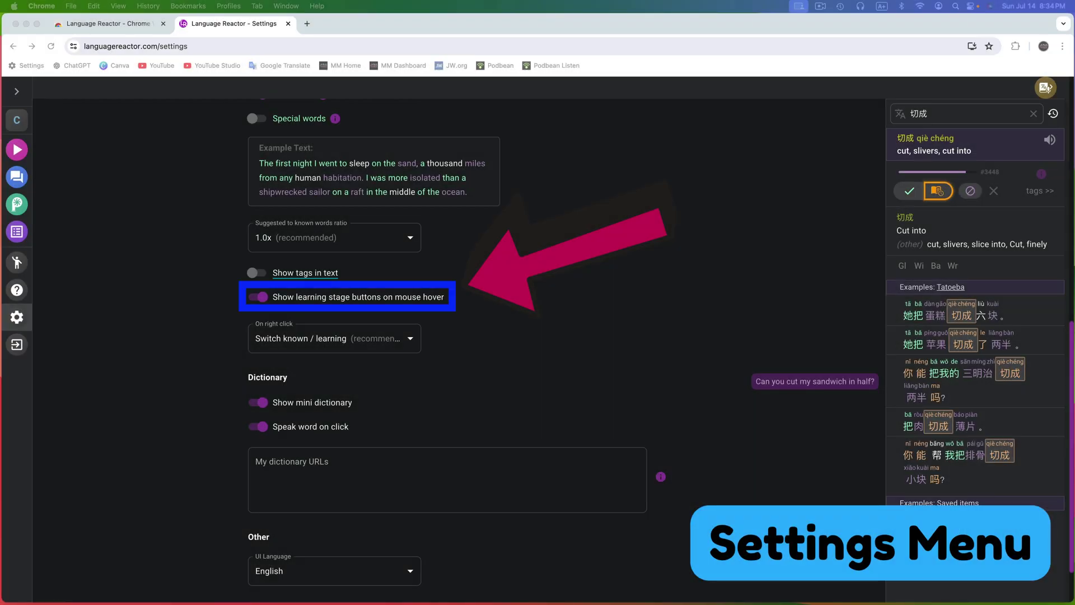
# - Turn off learning-stage buttons on hover and go back to the colander video
pyautogui.click(254, 298)
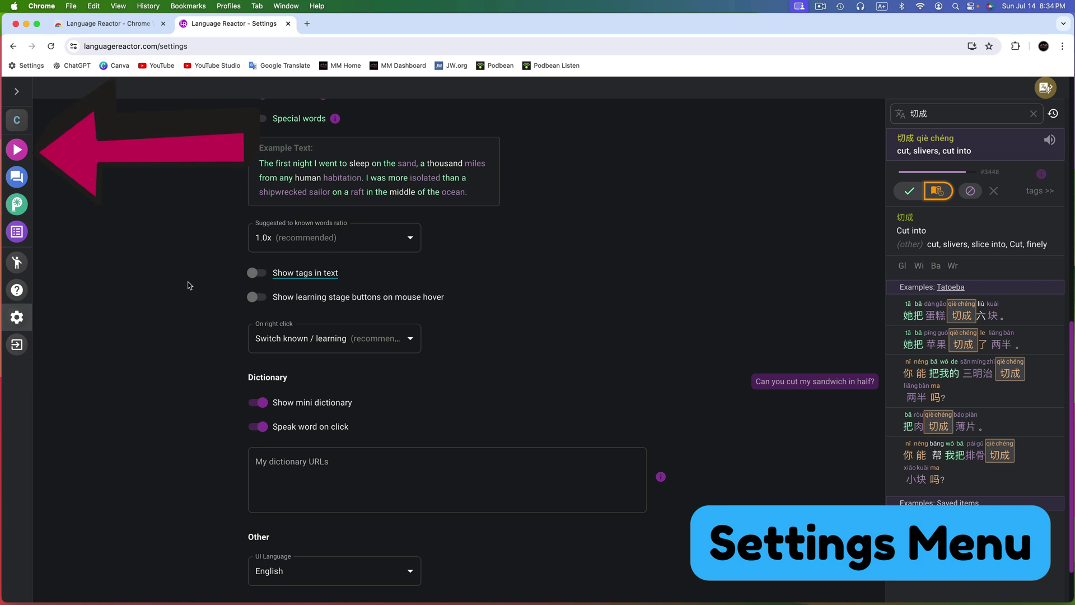
pyautogui.click(17, 152)
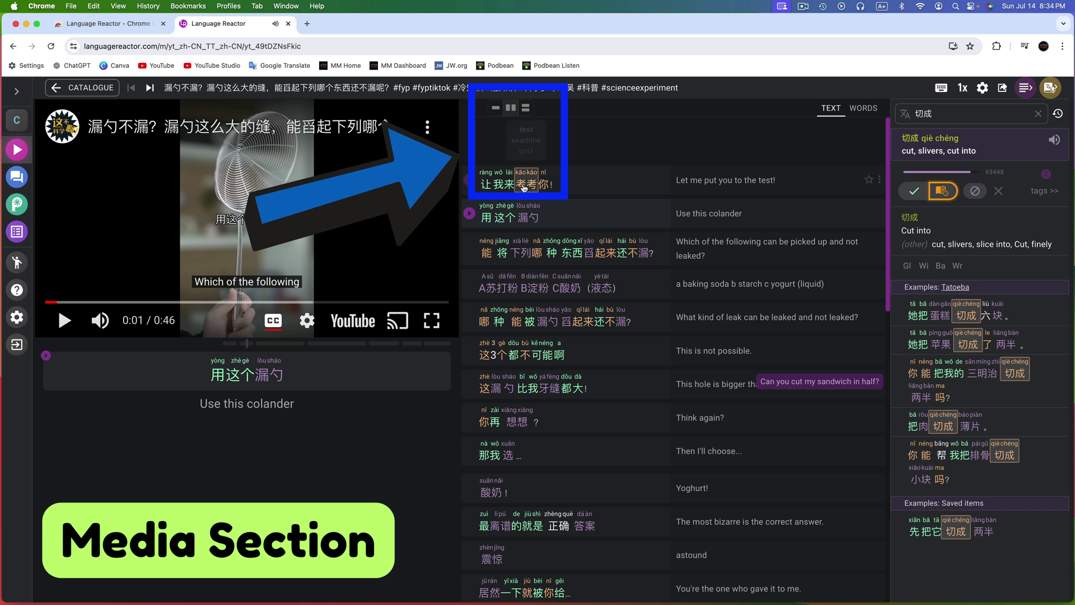
pyautogui.moveTo(524, 185)
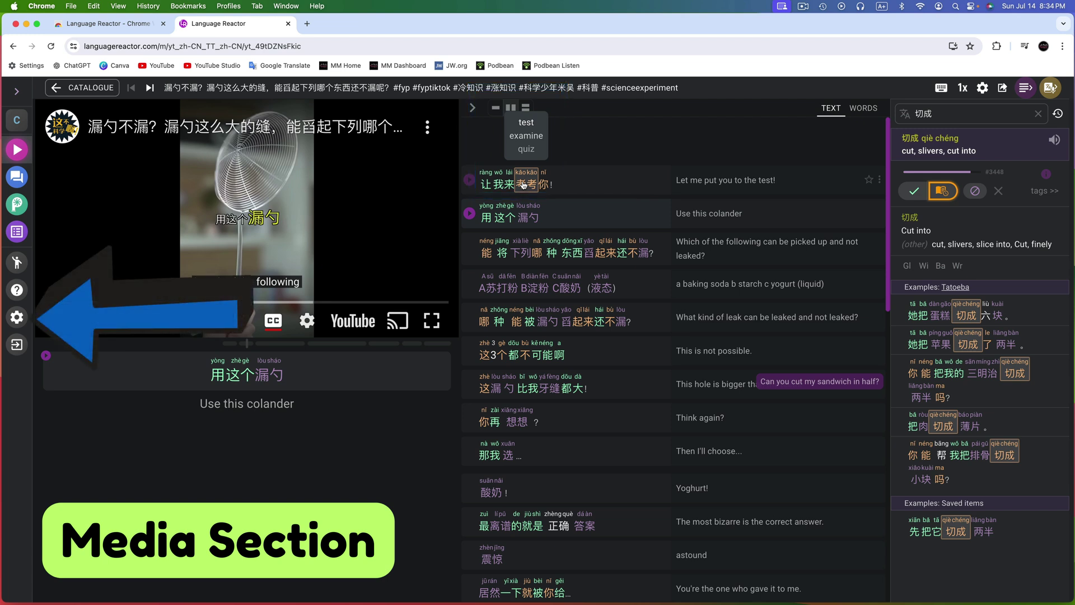
# - Turn hover learning-stage buttons back on, review the right-click choices, then return to the video
pyautogui.click(17, 317)
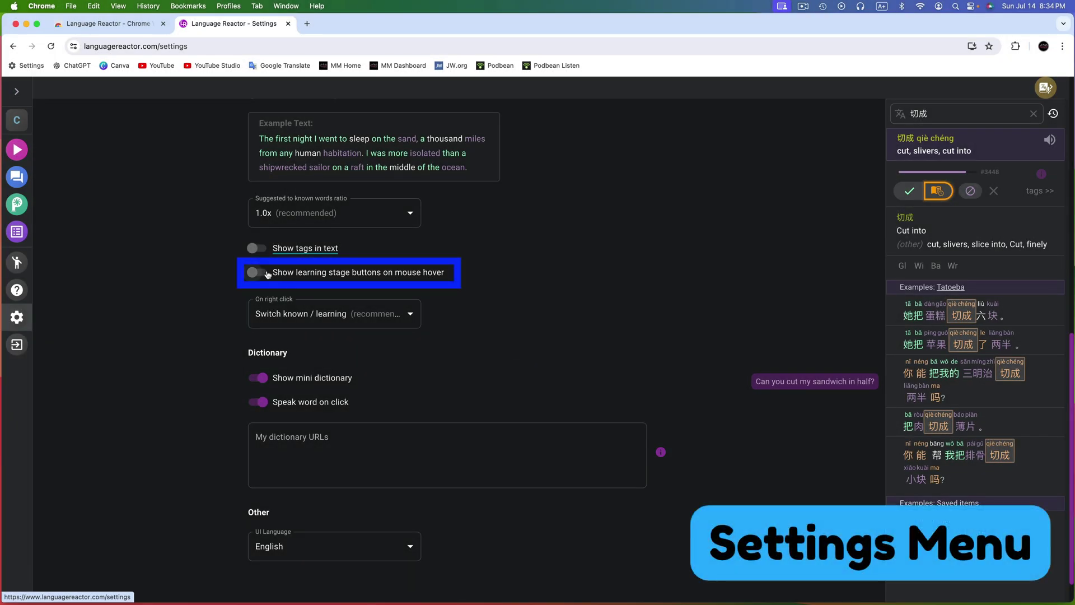
pyautogui.click(264, 273)
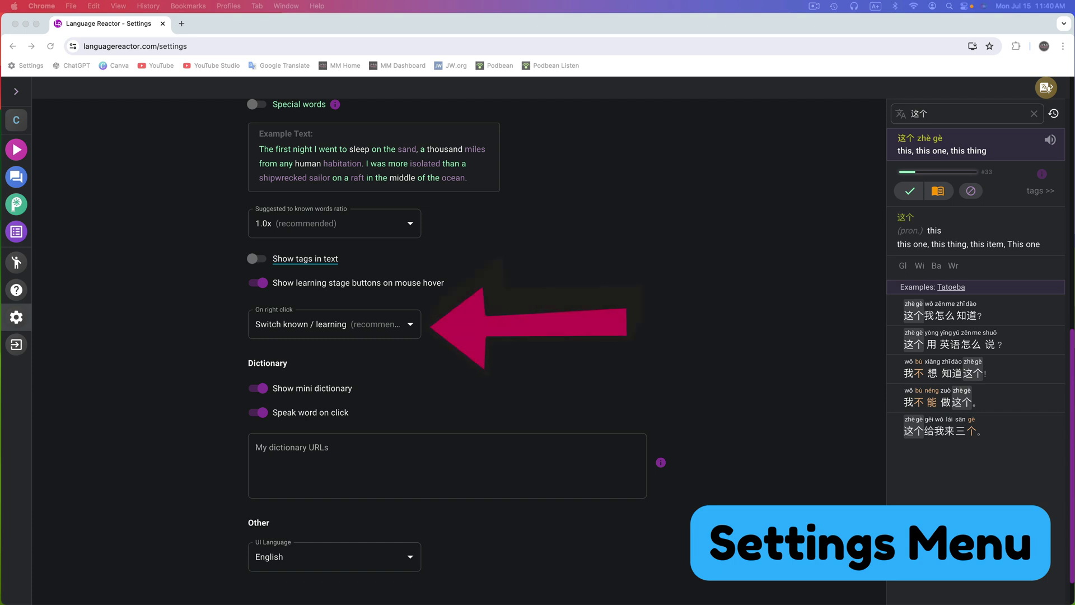
pyautogui.click(372, 333)
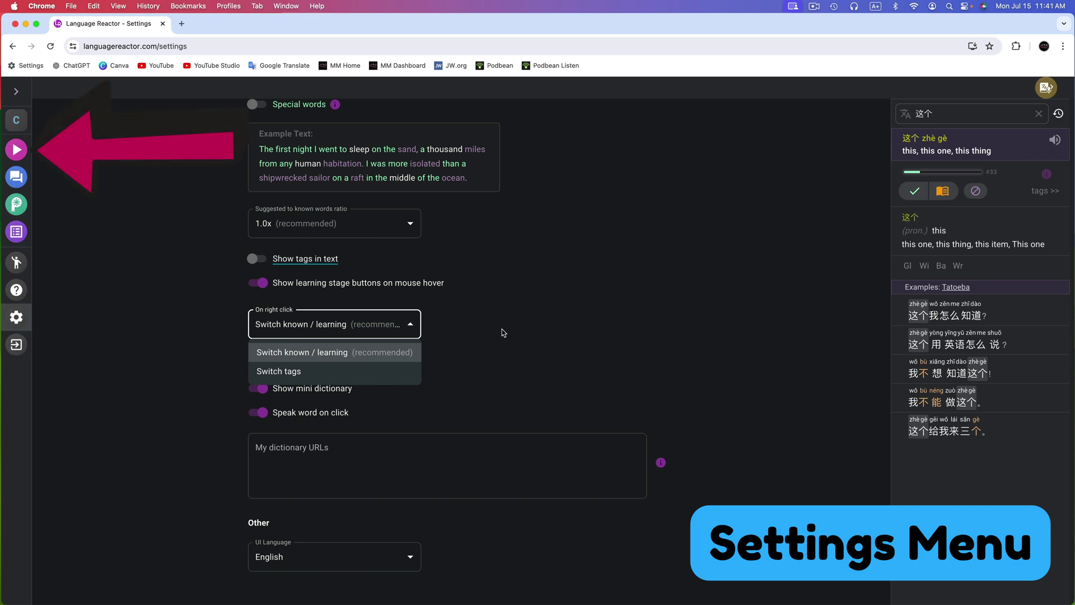
pyautogui.click(16, 150)
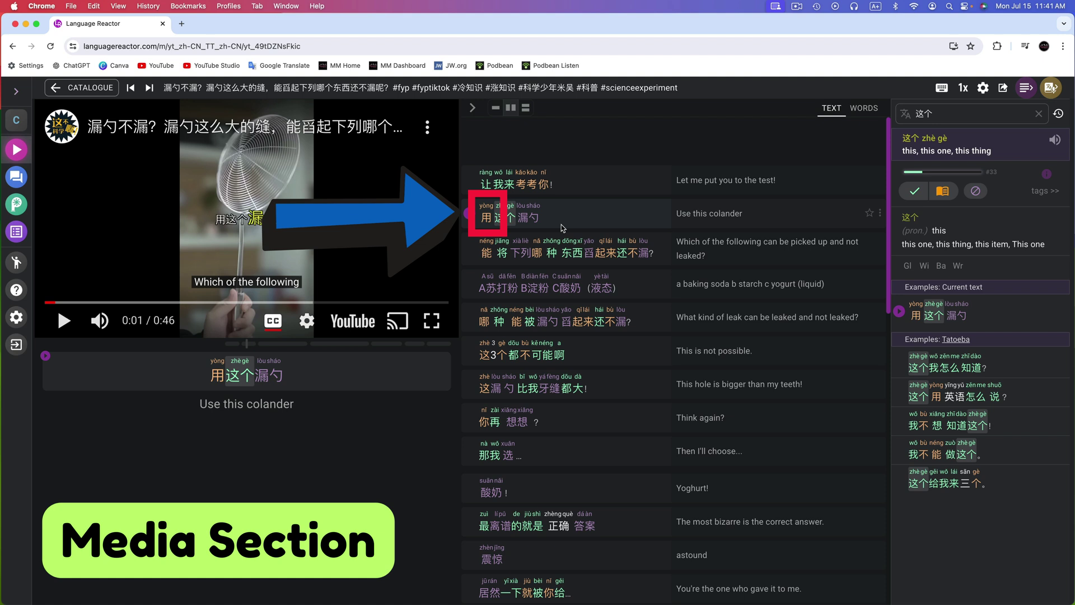
pyautogui.moveTo(489, 220)
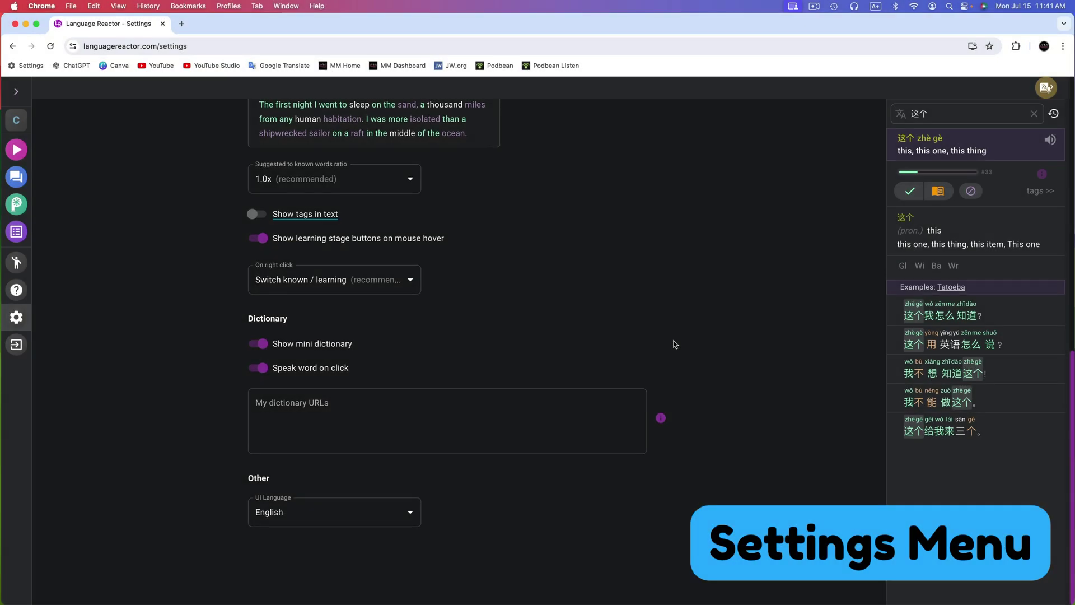
# - Set right-click to 'Switch tags' and turn on 'Show tags in text'
pyautogui.click(387, 286)
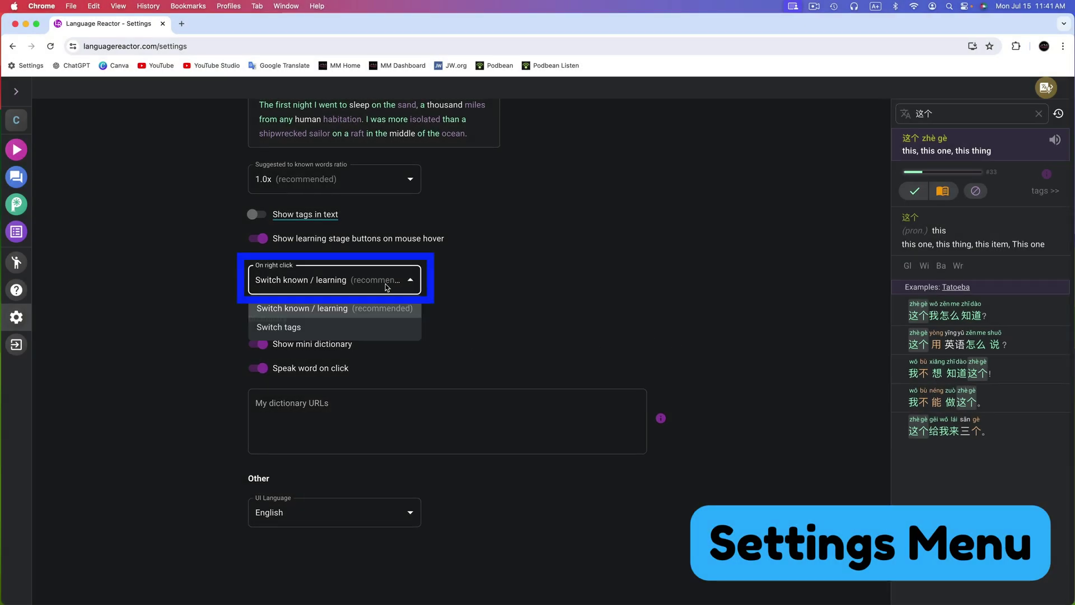
pyautogui.click(292, 330)
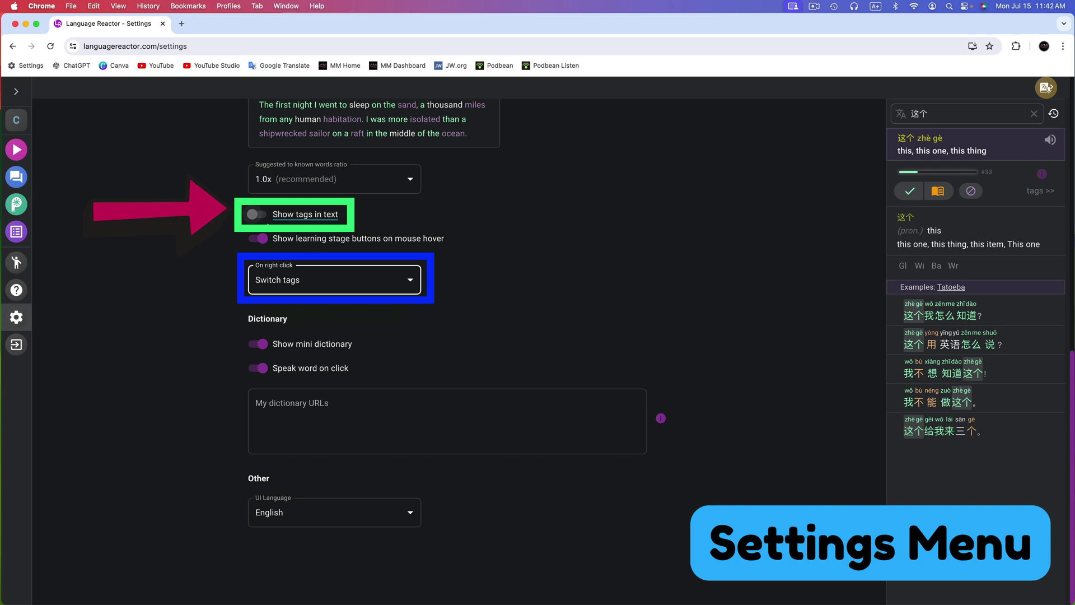
pyautogui.click(266, 219)
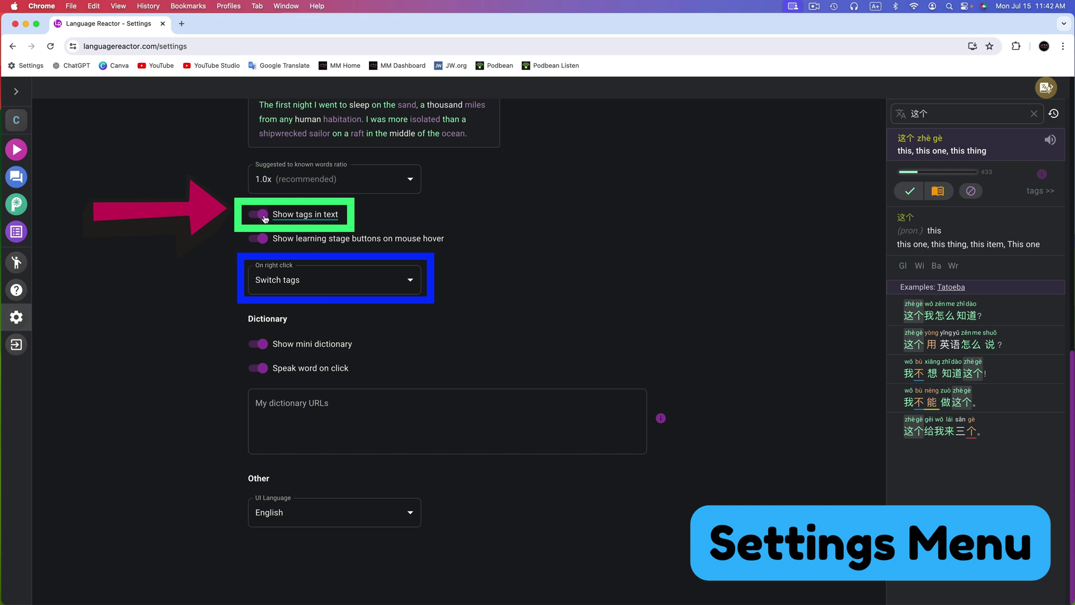
# - Return to the colander video to view the tagged subtitle words
pyautogui.click(16, 150)
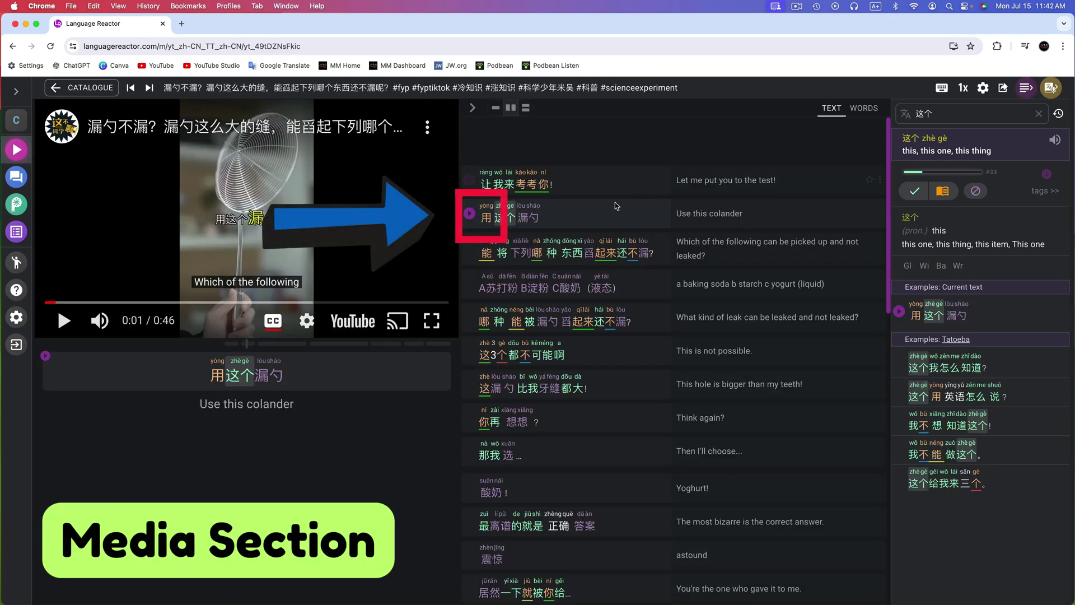
pyautogui.moveTo(489, 219)
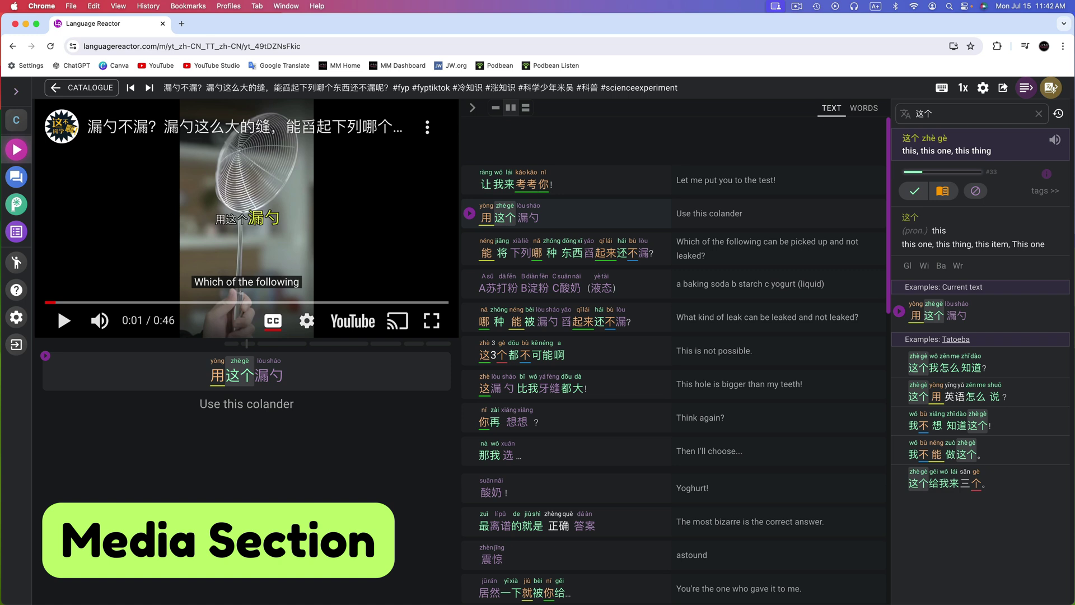
pyautogui.moveTo(537, 254)
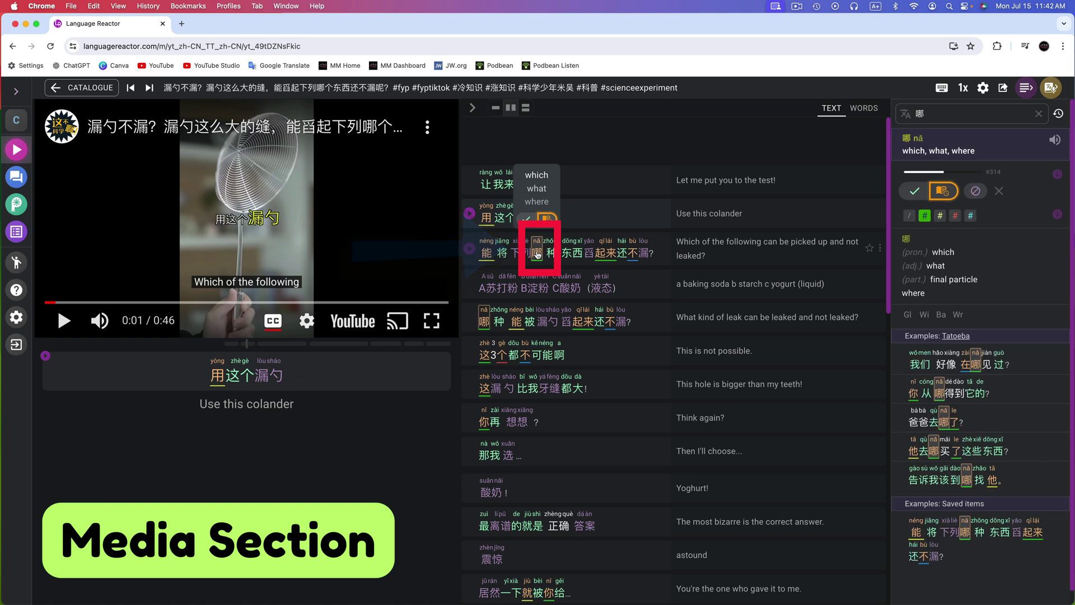
# - Look up 哪 in the dictionary sidebar and give it the red tag
pyautogui.click(538, 254)
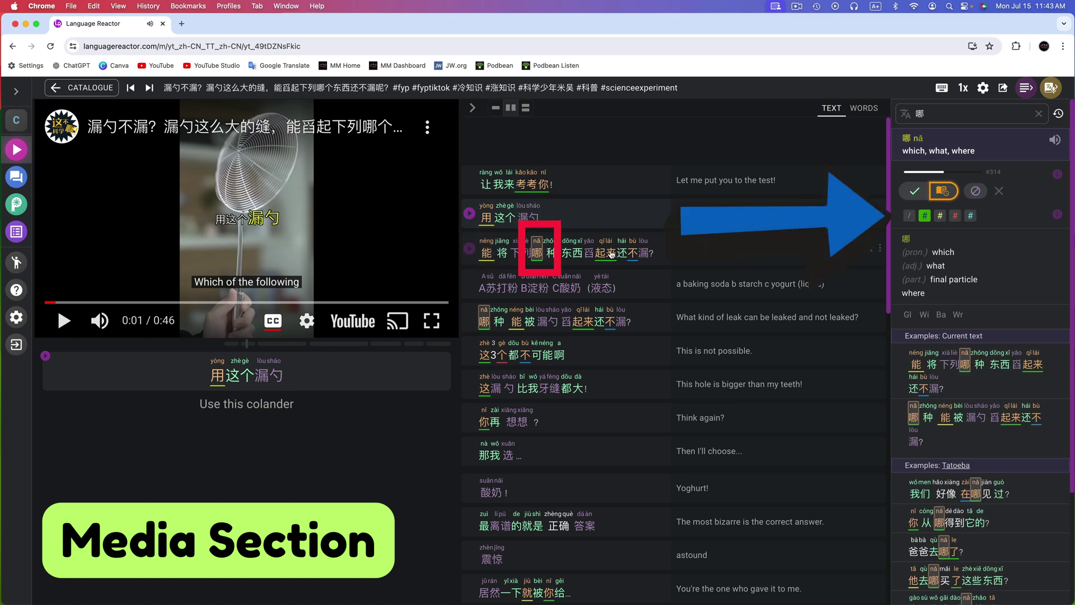
pyautogui.click(956, 218)
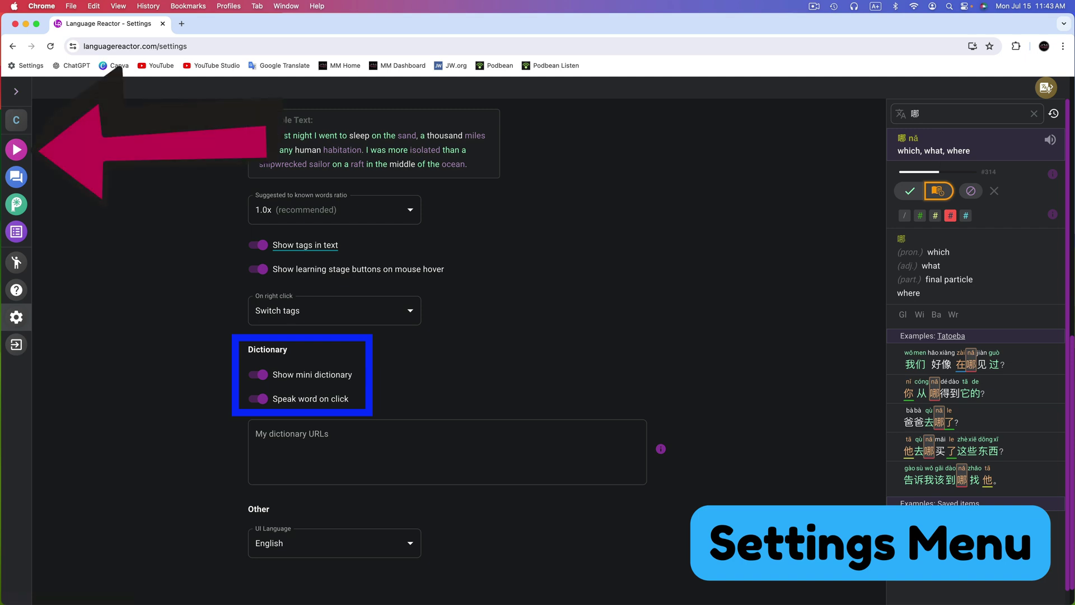
# - Back on the media page, rest on 这个 to show its meaning ('this, this one')
pyautogui.click(16, 149)
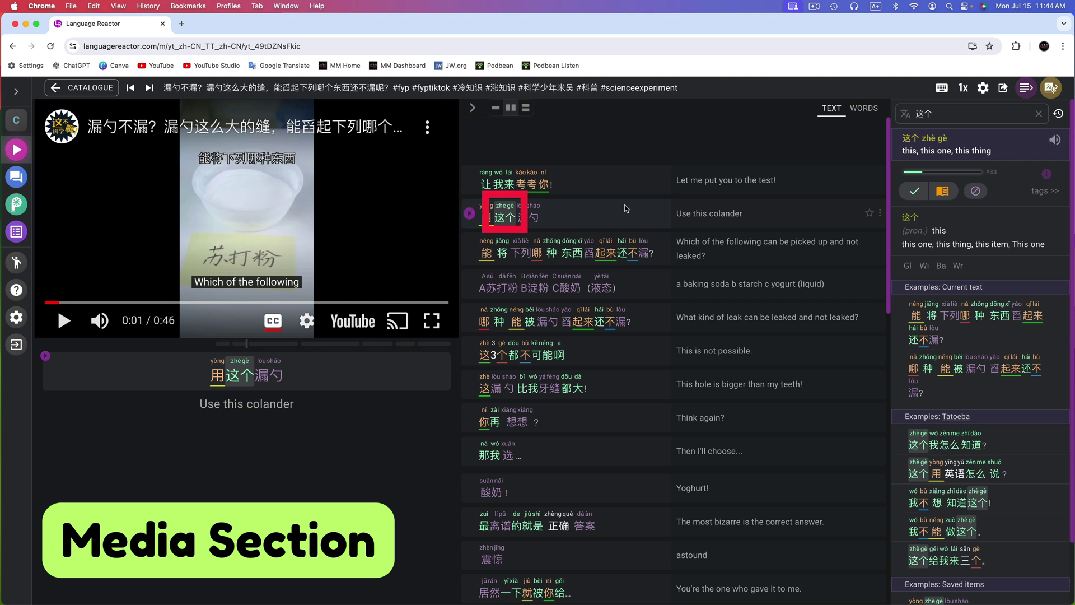
pyautogui.moveTo(506, 219)
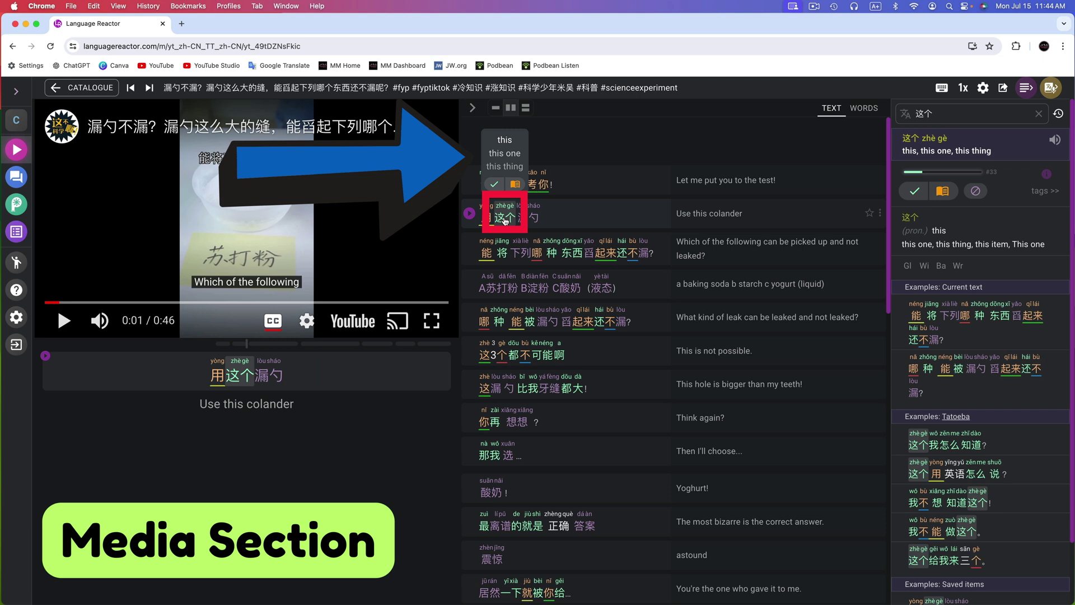